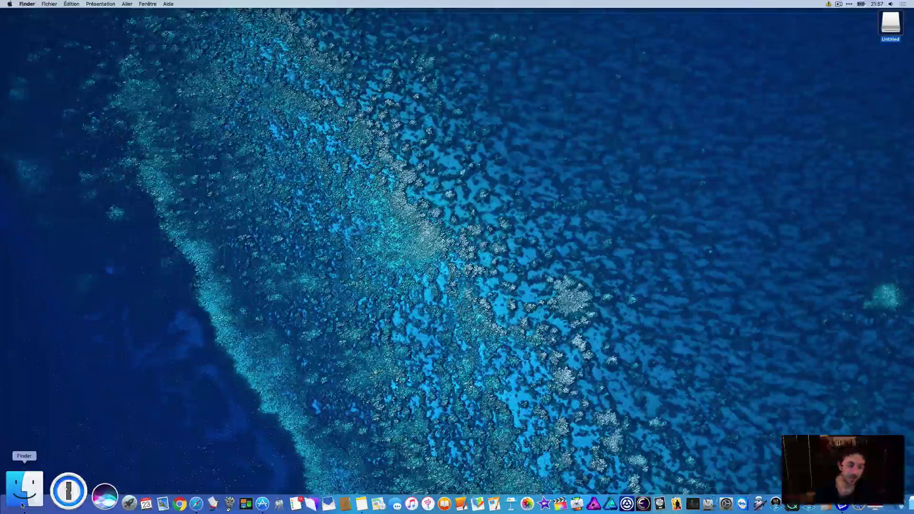
Open Utilitaire de disque from the Utilitaires folder inside Applications
left_click(22, 505)
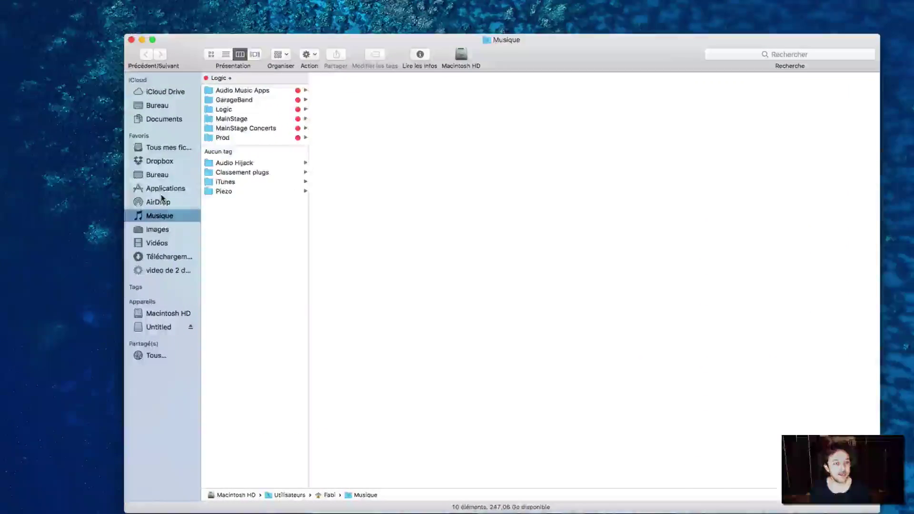
left_click(162, 182)
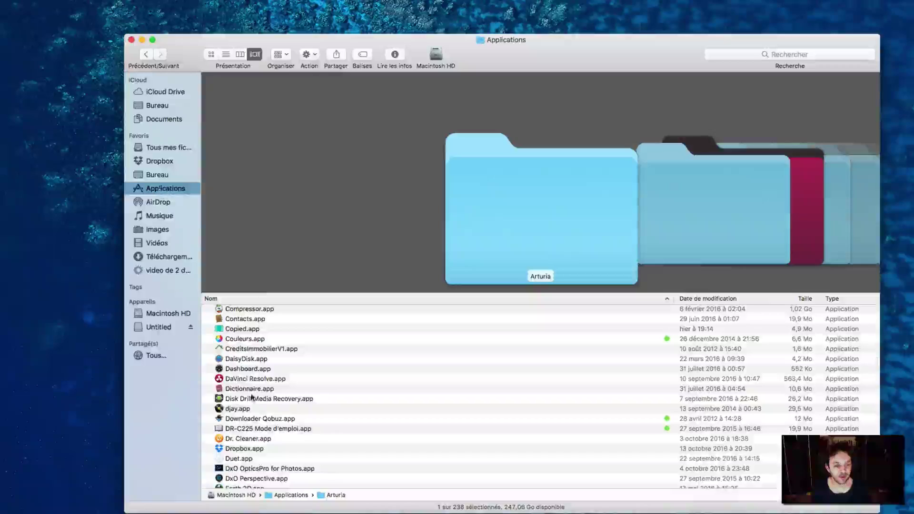
scroll(491, 395, "down", 20)
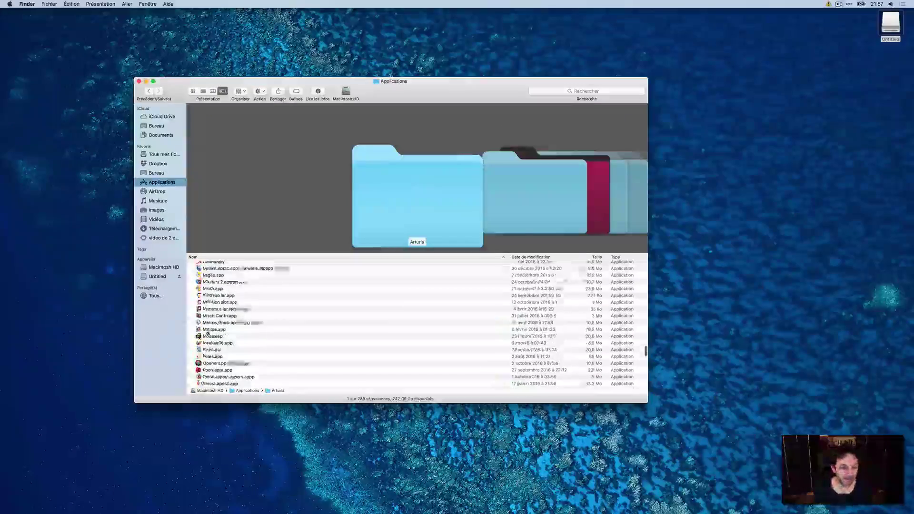
scroll(207, 334, "down", 15)
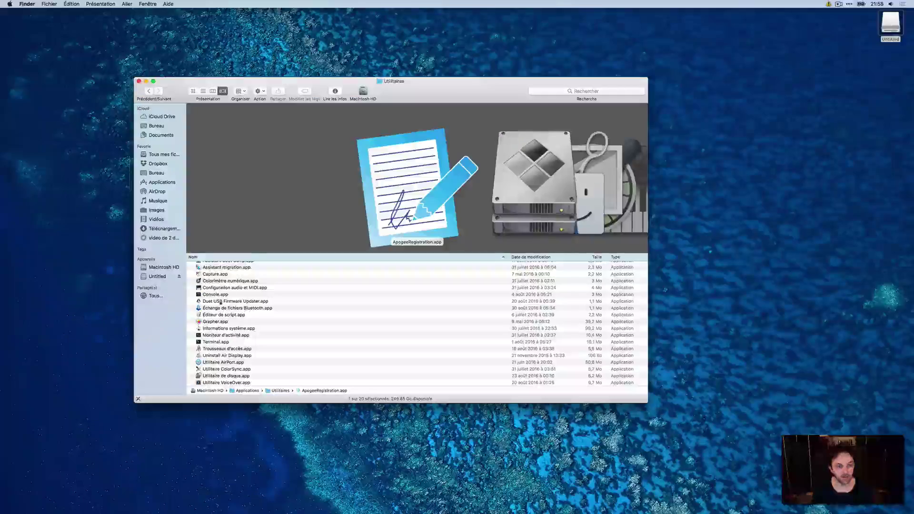
scroll(195, 366, "down", 3)
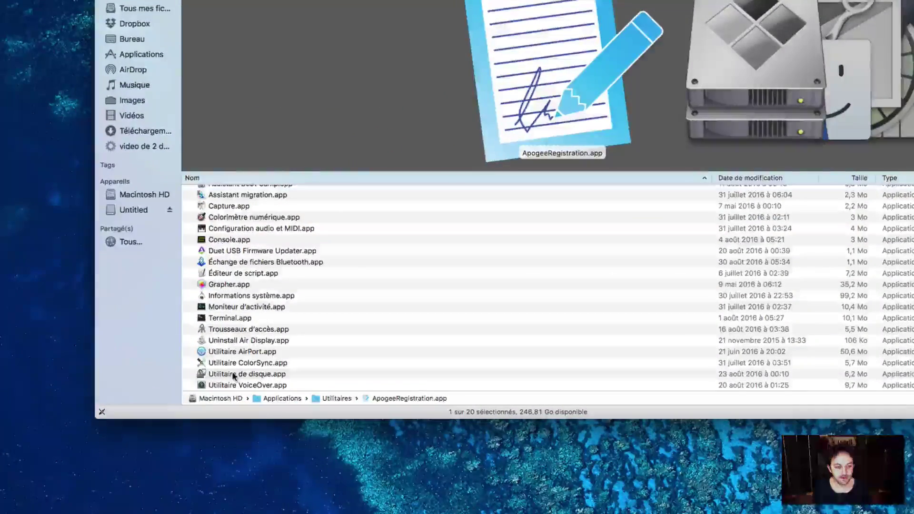
double_click(224, 374)
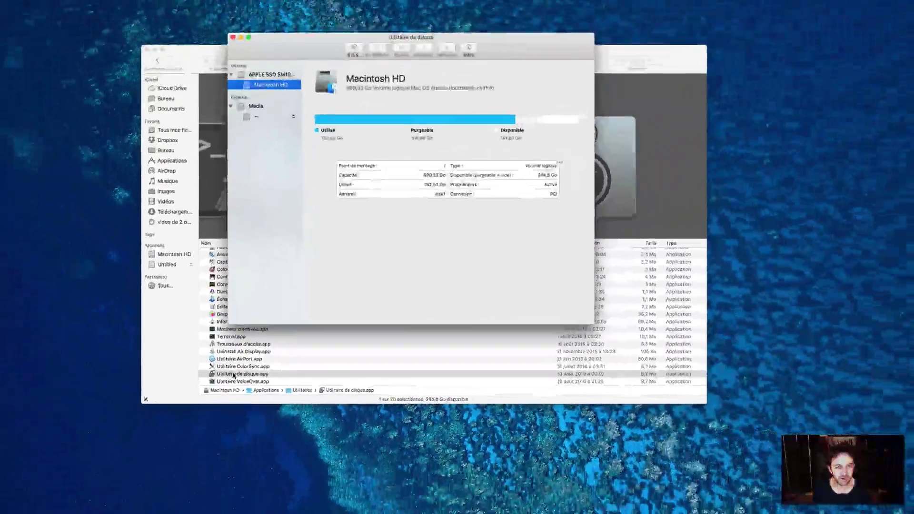
left_click_drag(299, 53, 330, 59)
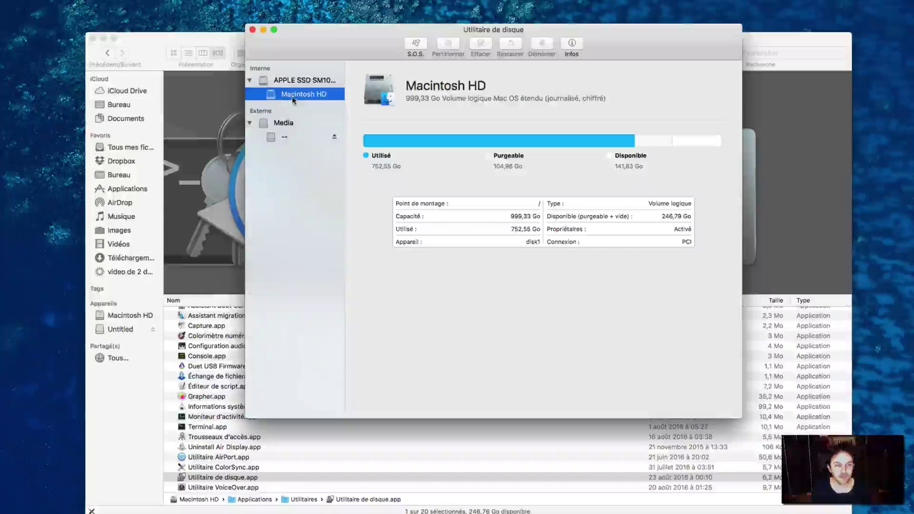
Select the external USB disk Media, rather than its volume, and open its erase settings
left_click(284, 125)
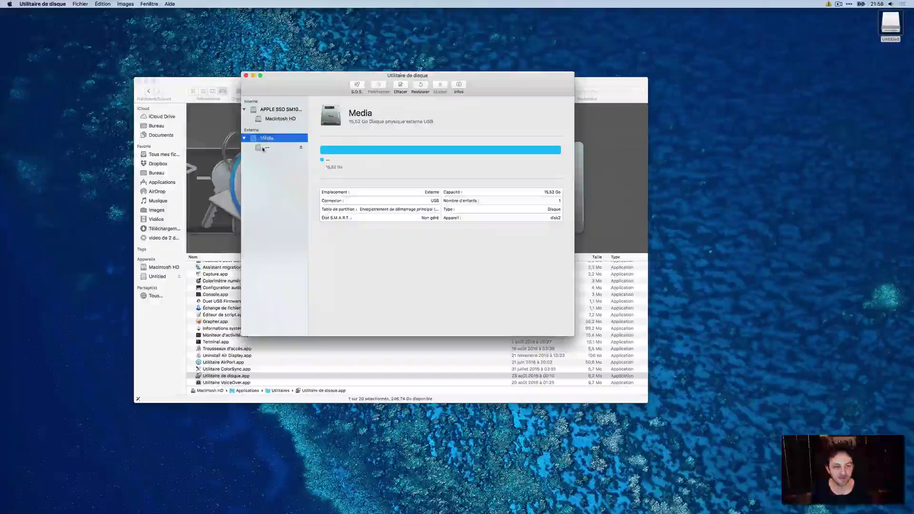
left_click(263, 148)
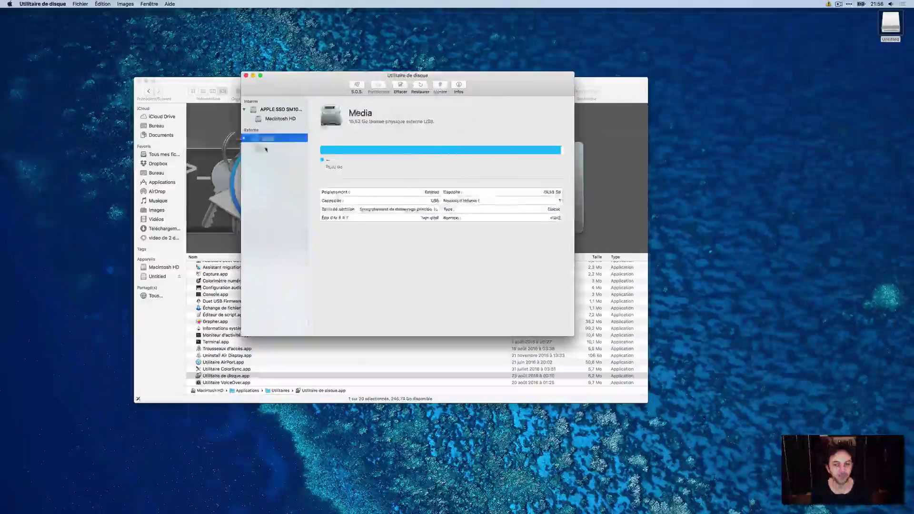
left_click(262, 139)
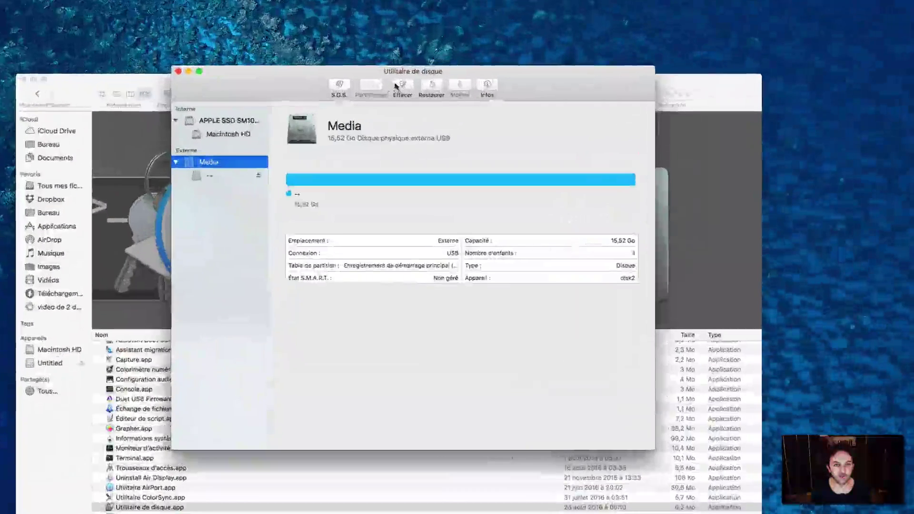
left_click(402, 86)
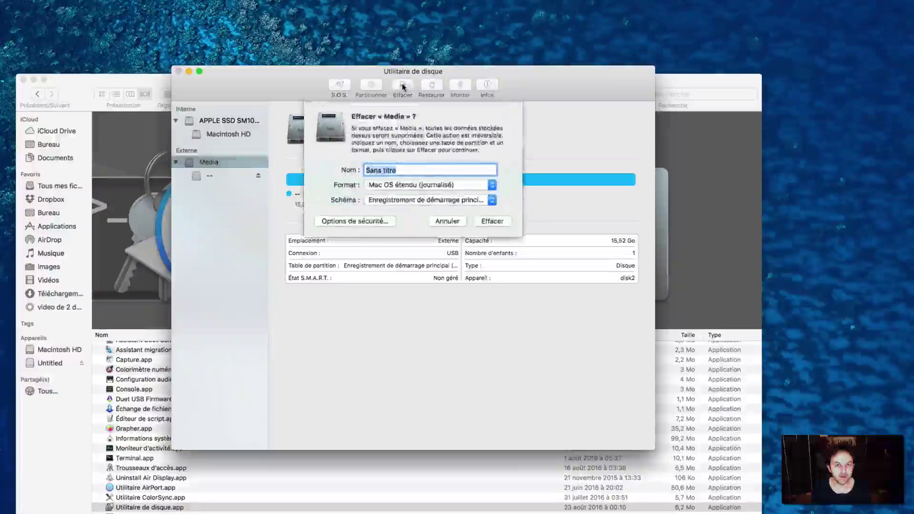
Name the new volume "Clé" followed by the owner's first name
left_click(395, 170)
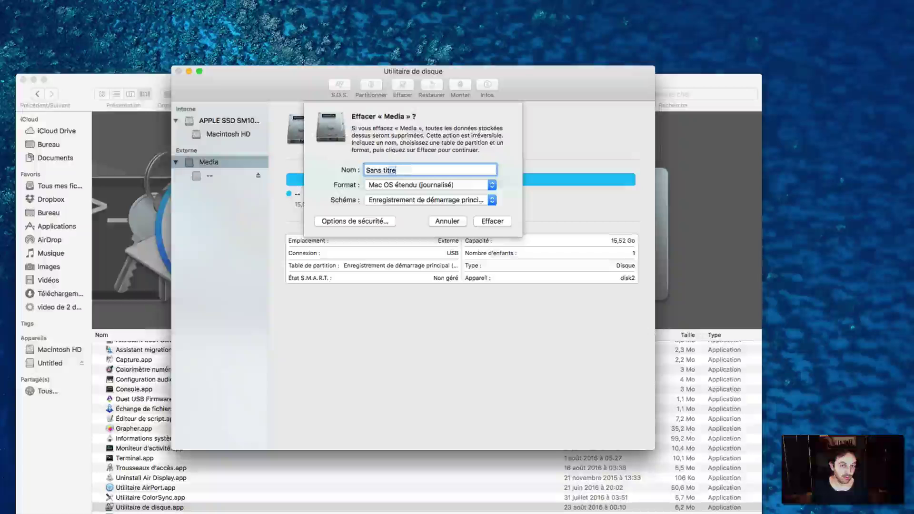
triple_click(396, 170)
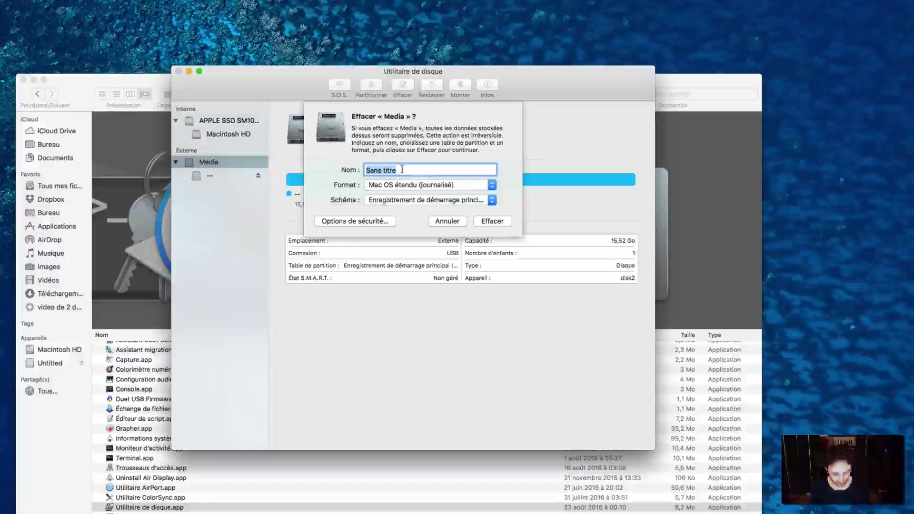
type("Clé ")
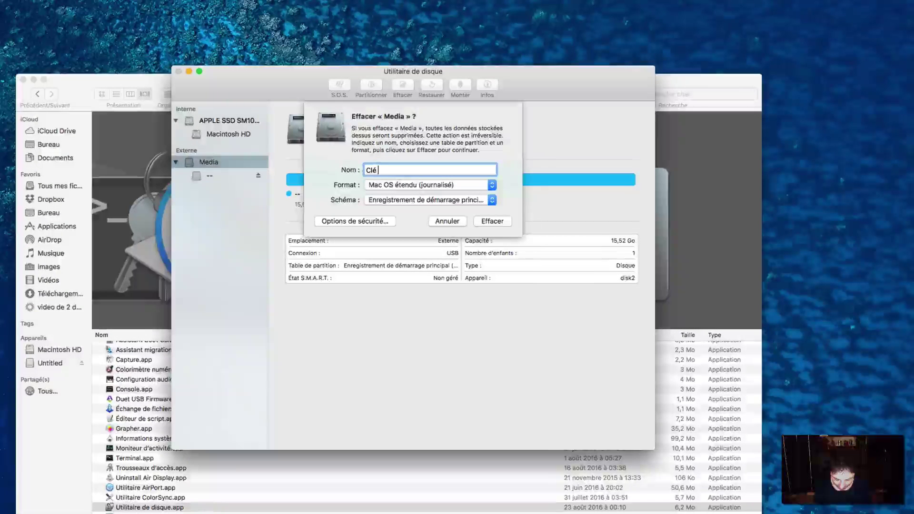
type("Fabien")
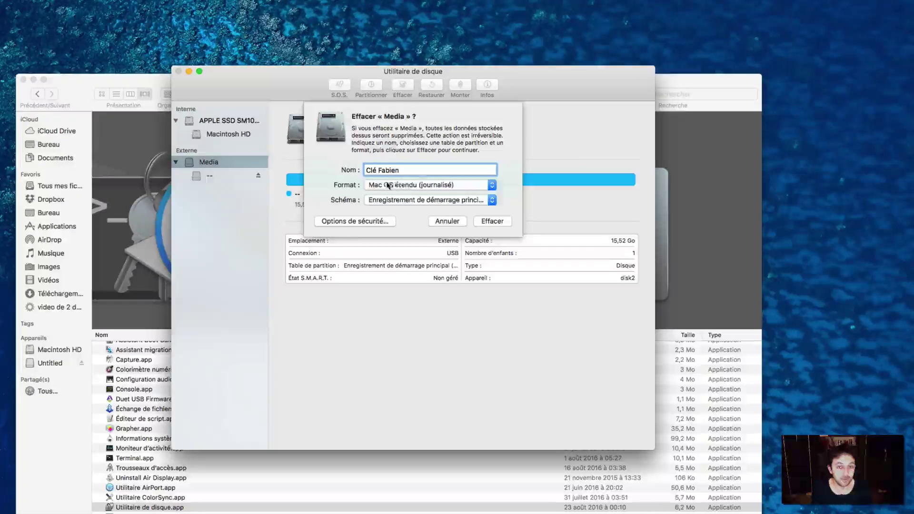
Set the format to ExFAT and erase the Media disk, closing the erase report once it finishes
left_click(403, 185)
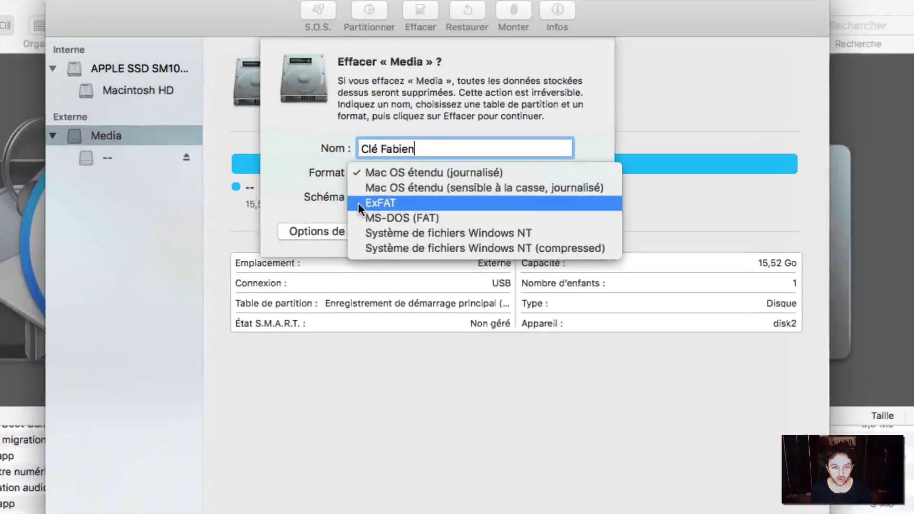
left_click(384, 202)
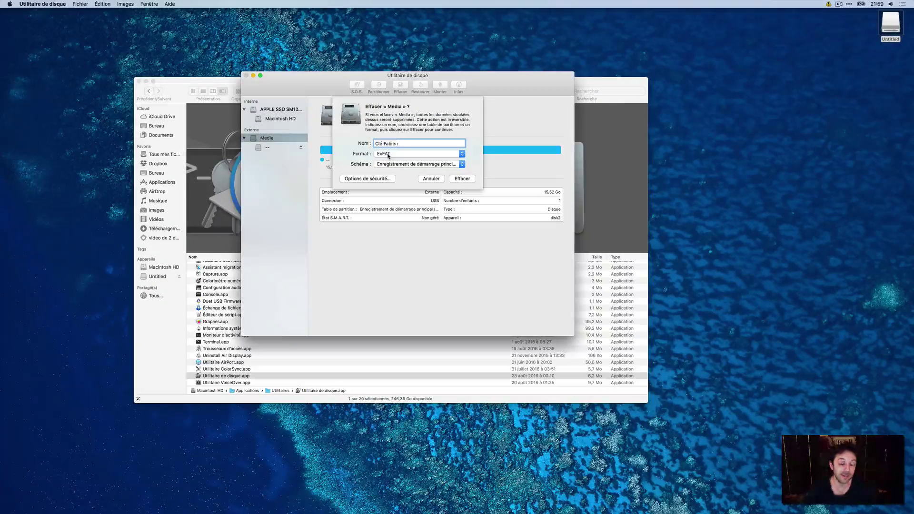
left_click(396, 154)
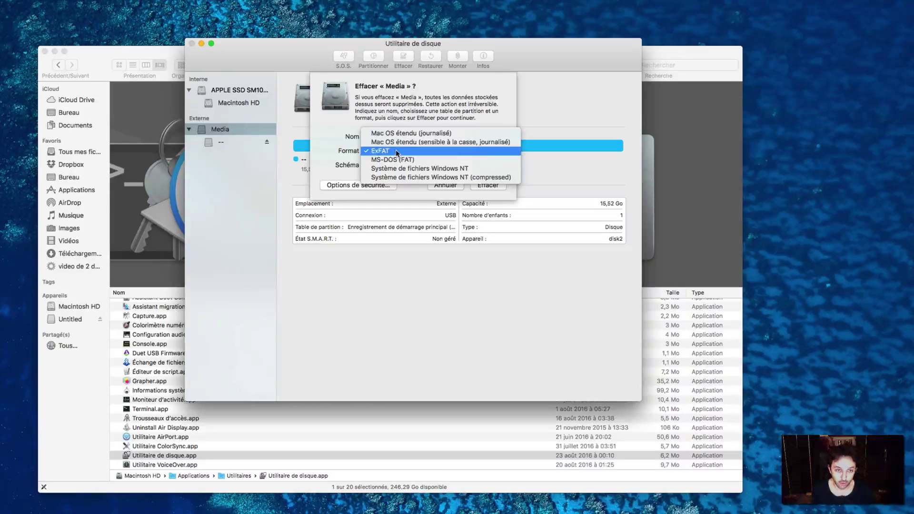
left_click(396, 151)
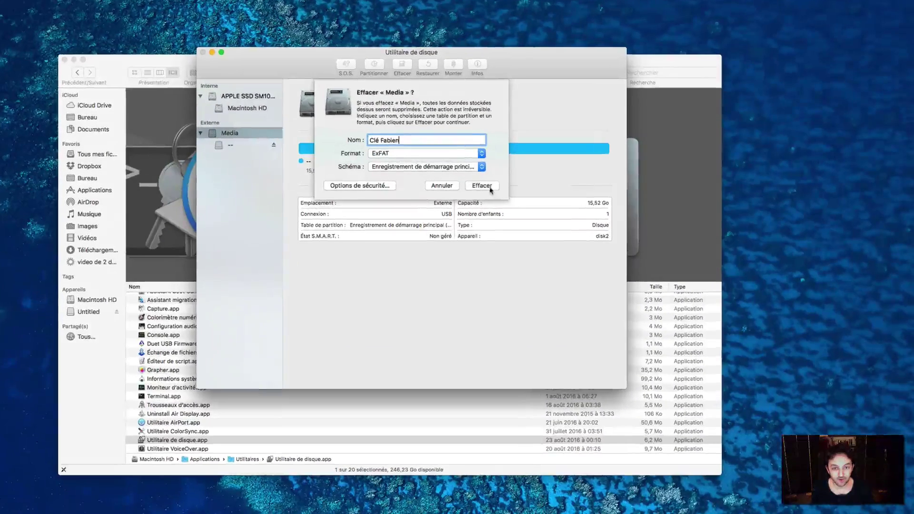
left_click(462, 179)
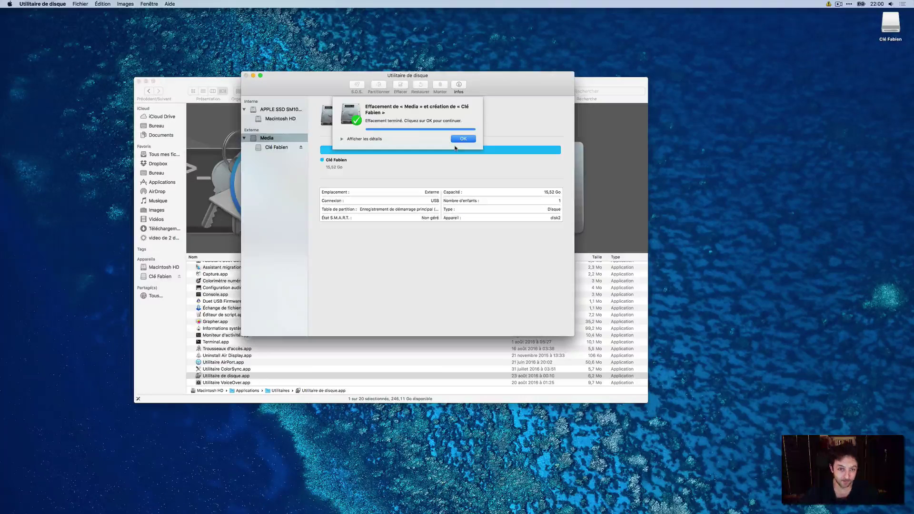
left_click(463, 139)
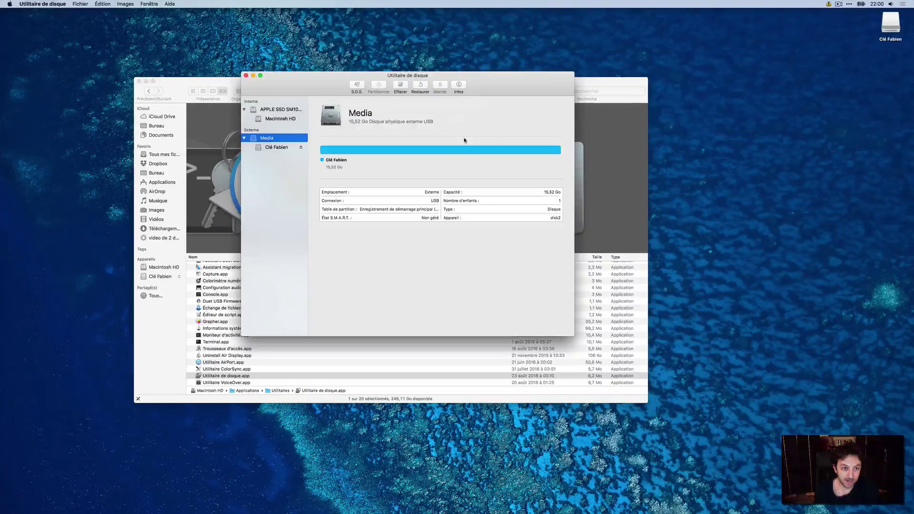
Open the USB key in Finder and check the volume's format and capacity in its information window, closing the Finder windows when done
double_click(890, 24)
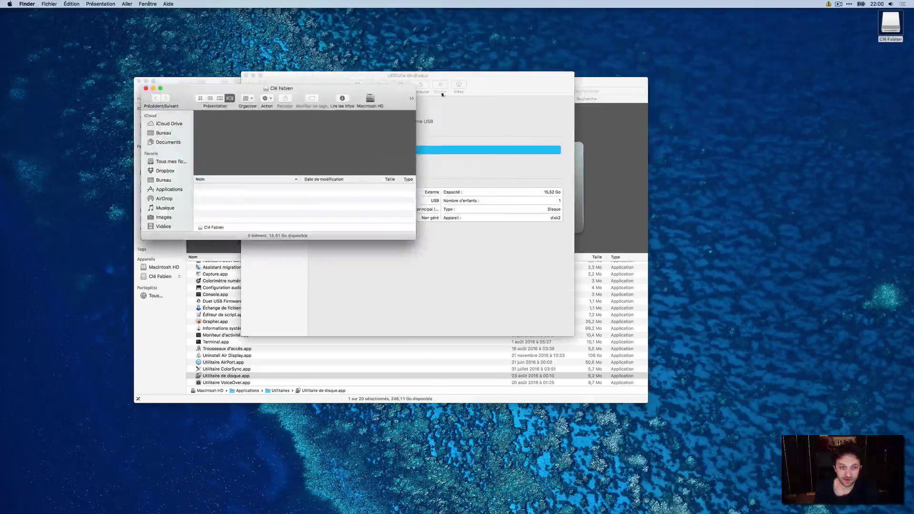
left_click_drag(410, 240, 531, 395)
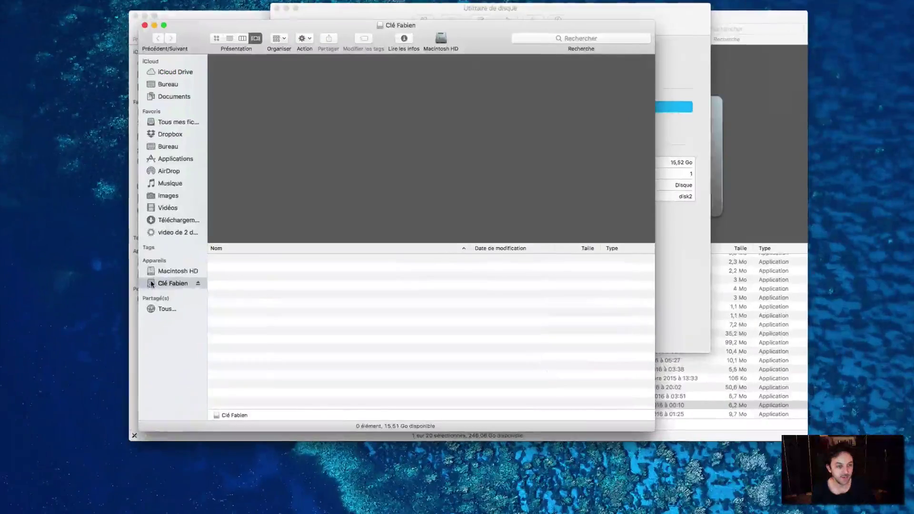
right_click(151, 284)
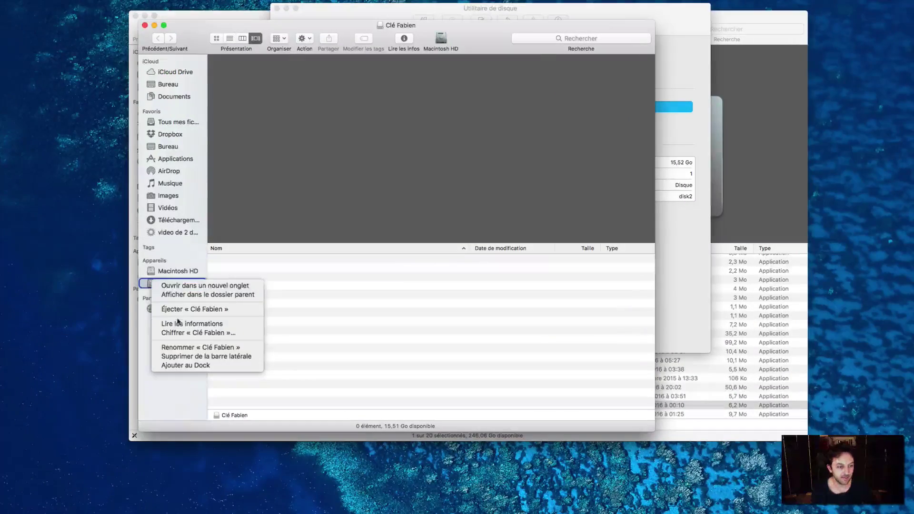
left_click(176, 324)
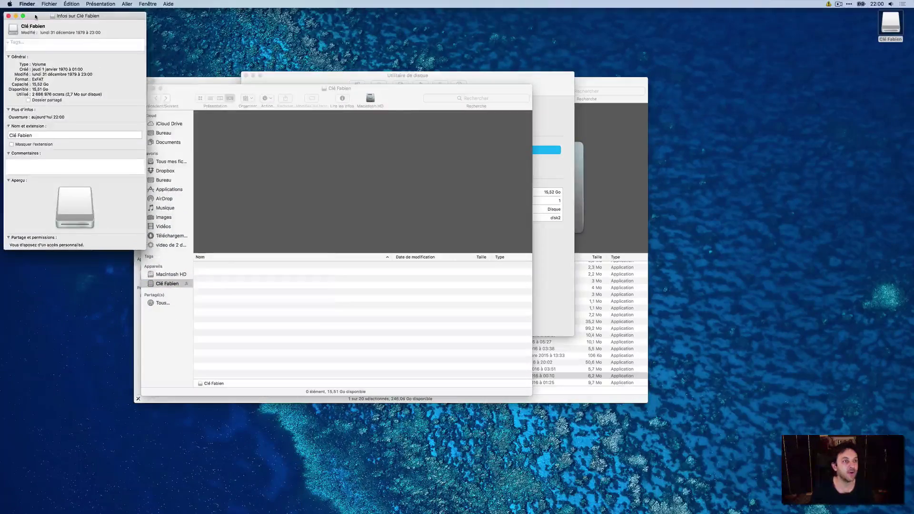
left_click_drag(1, 35, 196, 81)
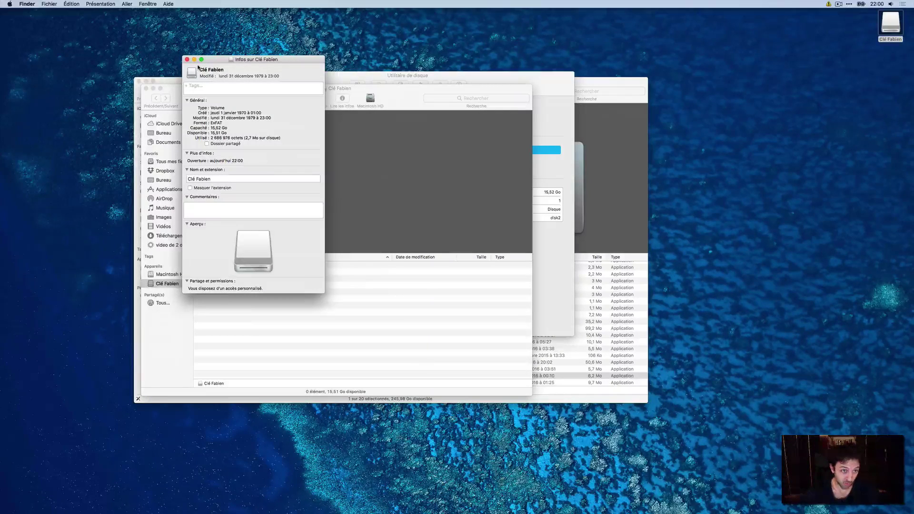
left_click(187, 59)
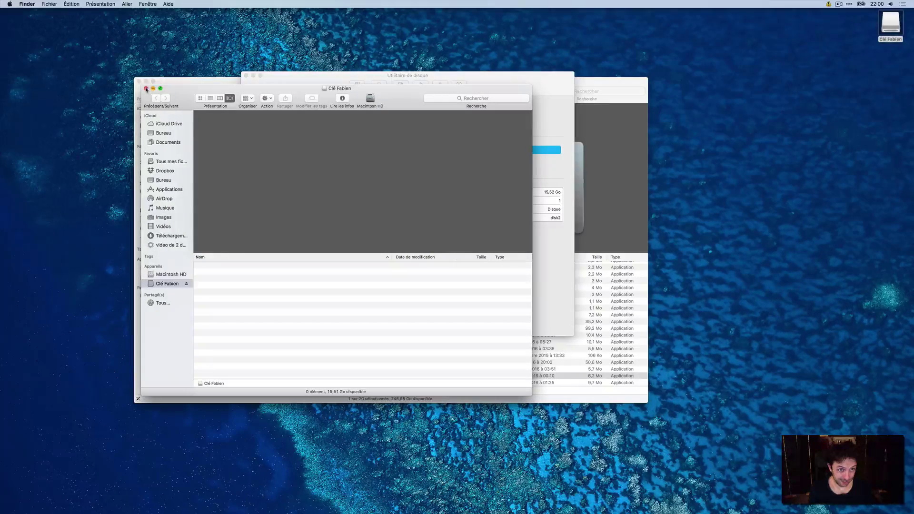
left_click(146, 88)
left_click(138, 82)
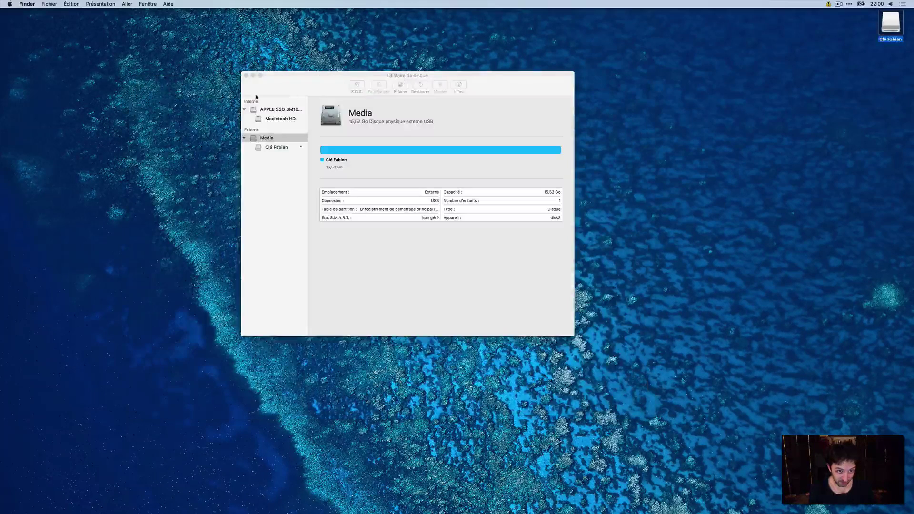
Reopen the USB key's window in Finder, close Utilitaire de disque, and move the key's window to the middle of the desktop
double_click(890, 23)
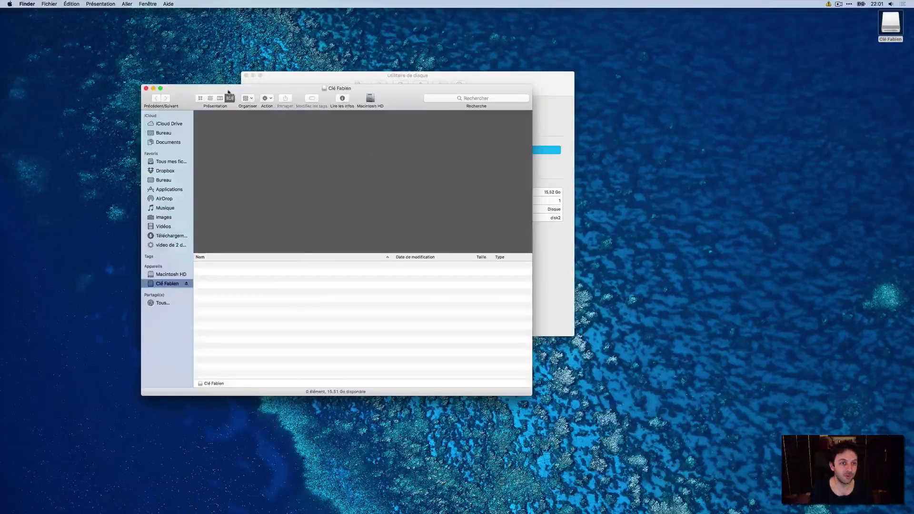
left_click_drag(295, 89, 521, 184)
left_click(321, 80)
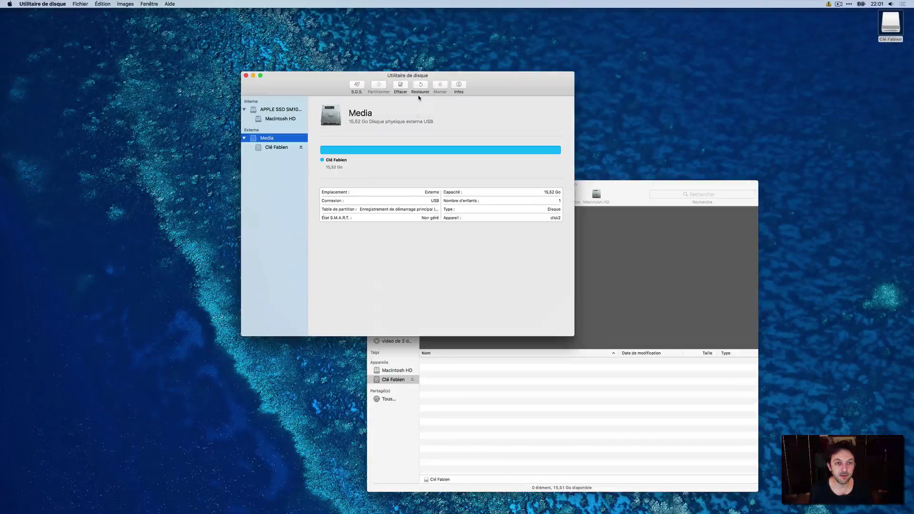
left_click(246, 75)
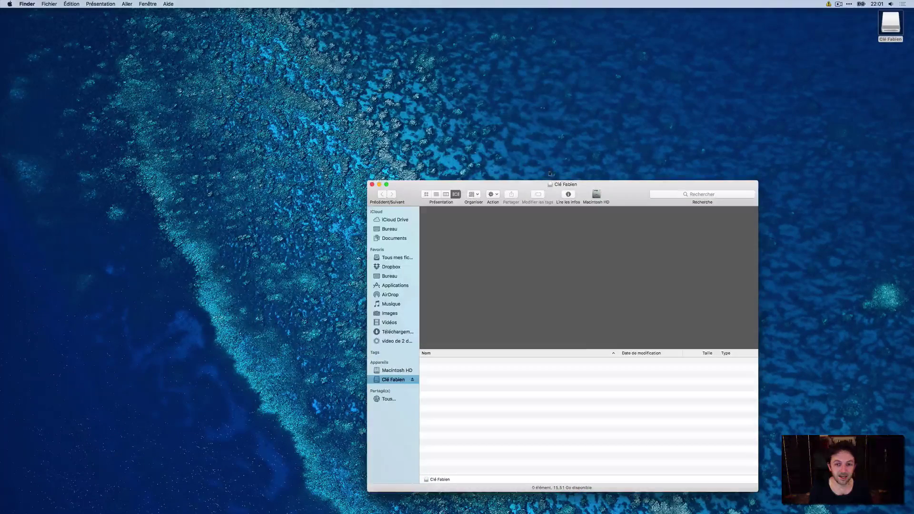
left_click_drag(551, 174, 380, 79)
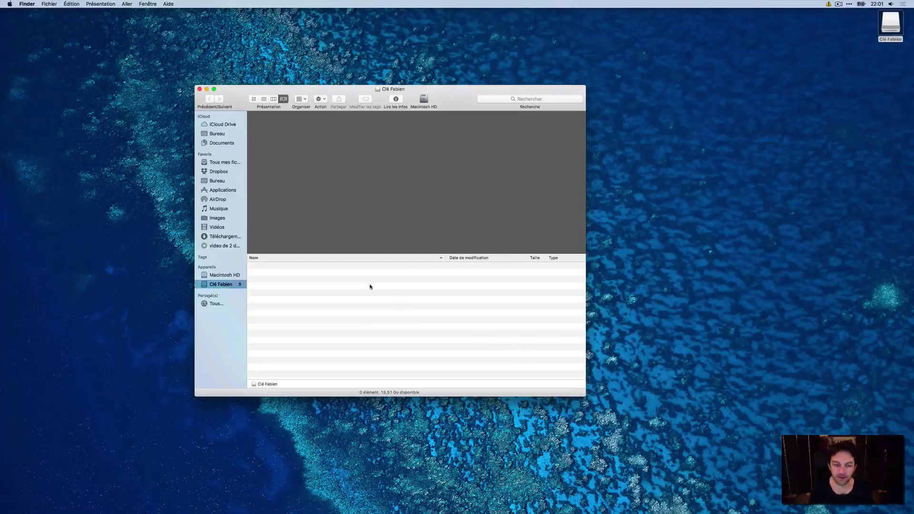